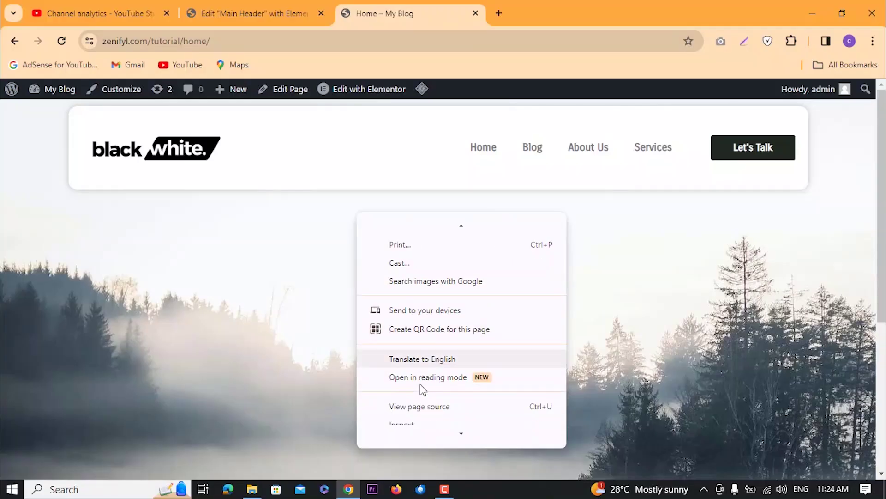
Step: Inspect the home page's header in the browser developer tools, comparing the phone-size device view with the regular view
left_click(407, 431)
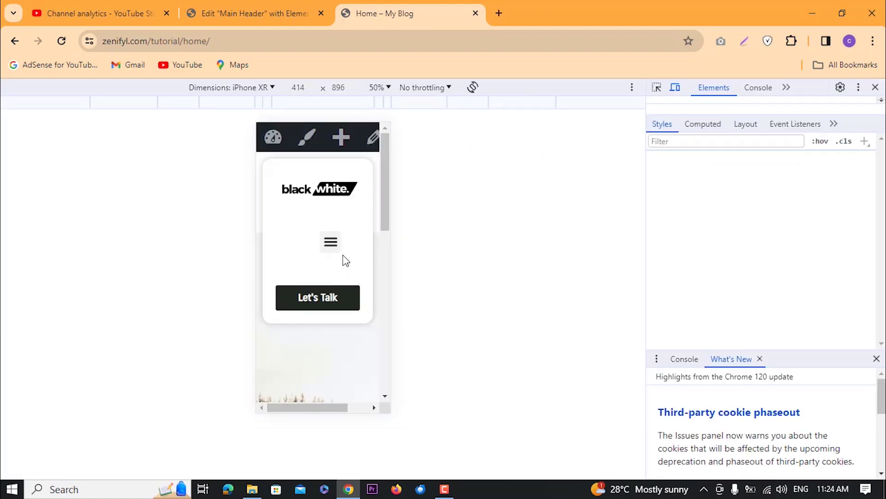
left_click(675, 87)
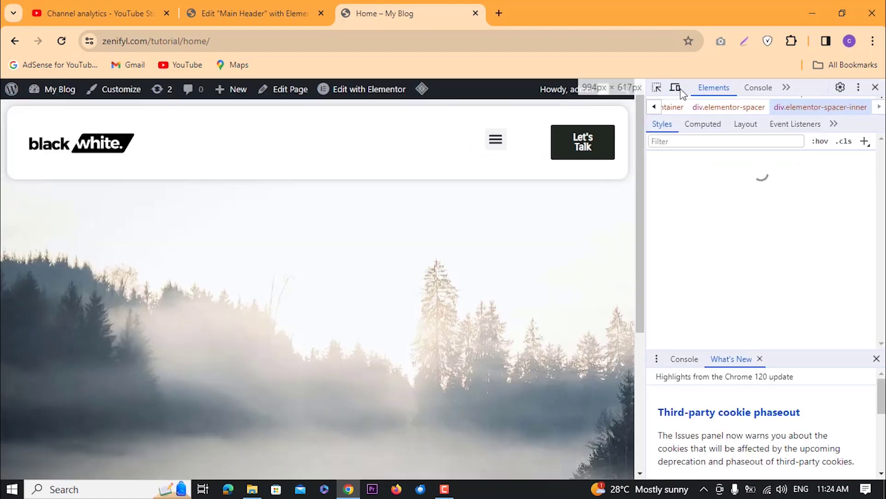
left_click(675, 88)
Step: Open the Main Header template for editing in Elementor and switch its responsive preview to Mobile Portrait
left_click(390, 114)
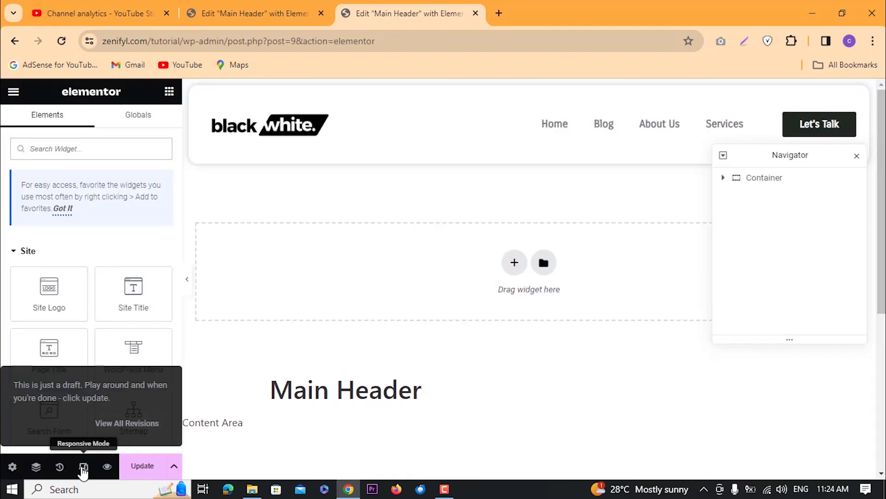
left_click(83, 467)
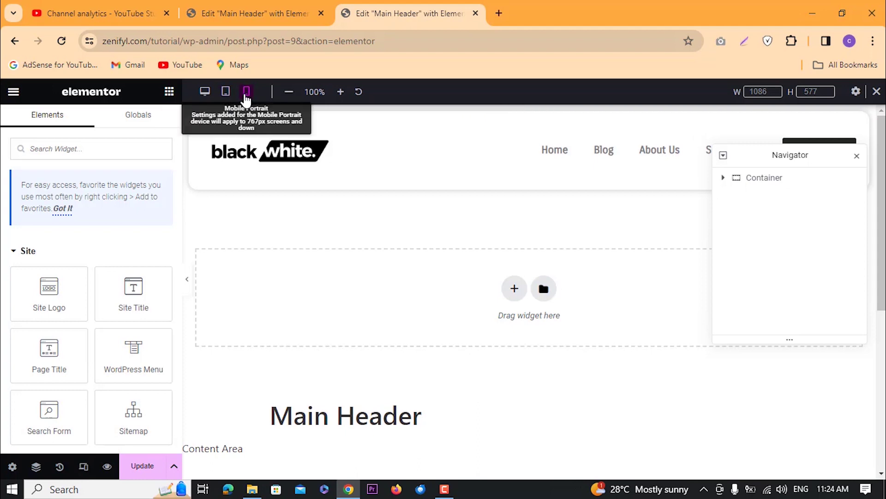
left_click(247, 93)
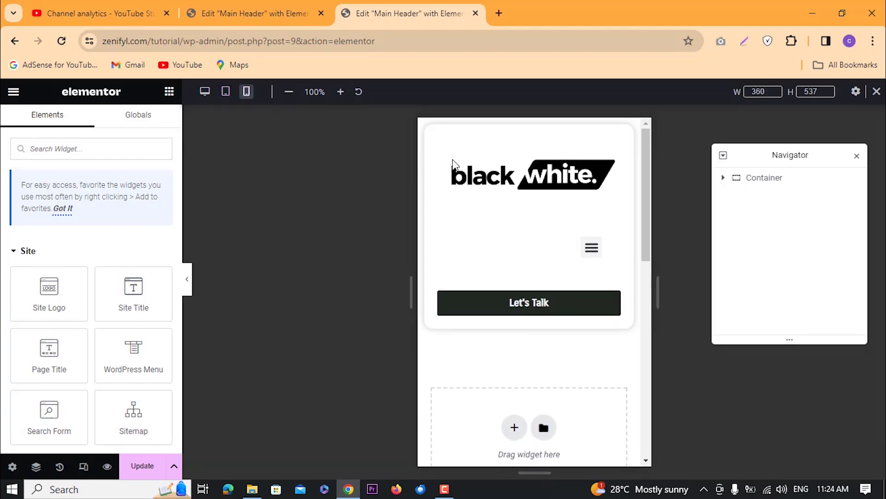
Step: Duplicate the header's outer container and hide the original one on Mobile Portrait
right_click(530, 124)
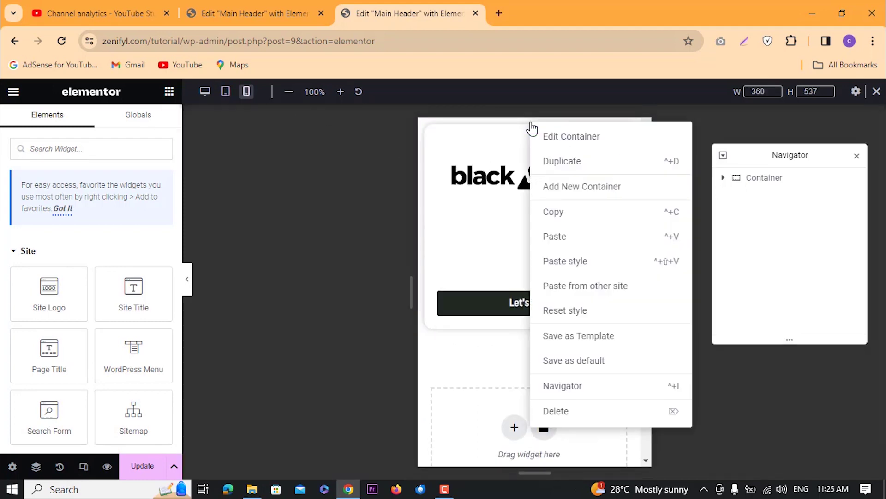
left_click(561, 161)
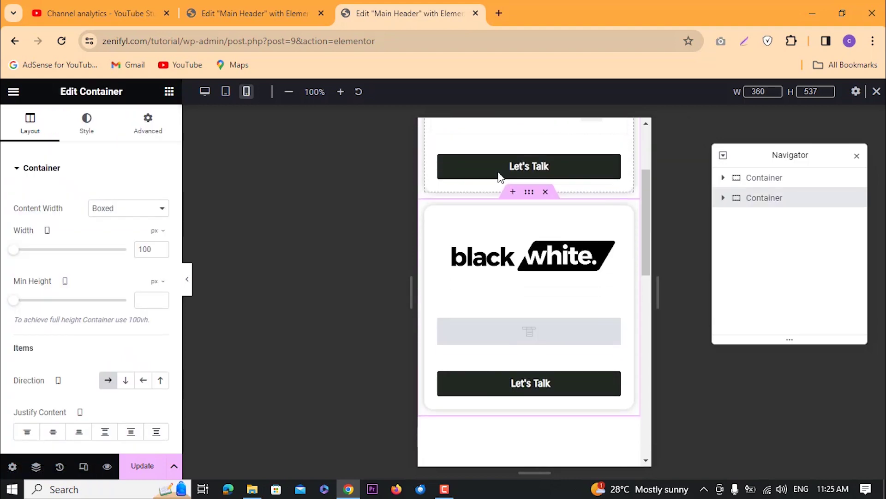
scroll(529, 180, "up", 5)
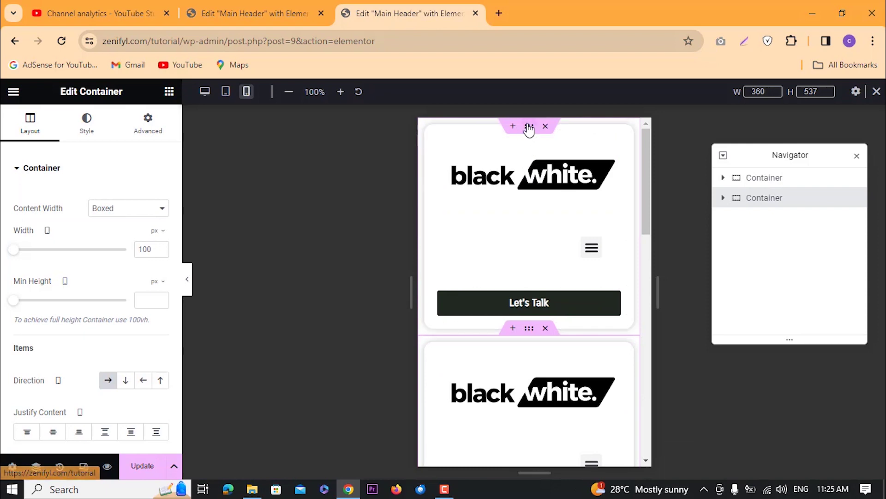
left_click(529, 127)
left_click(153, 124)
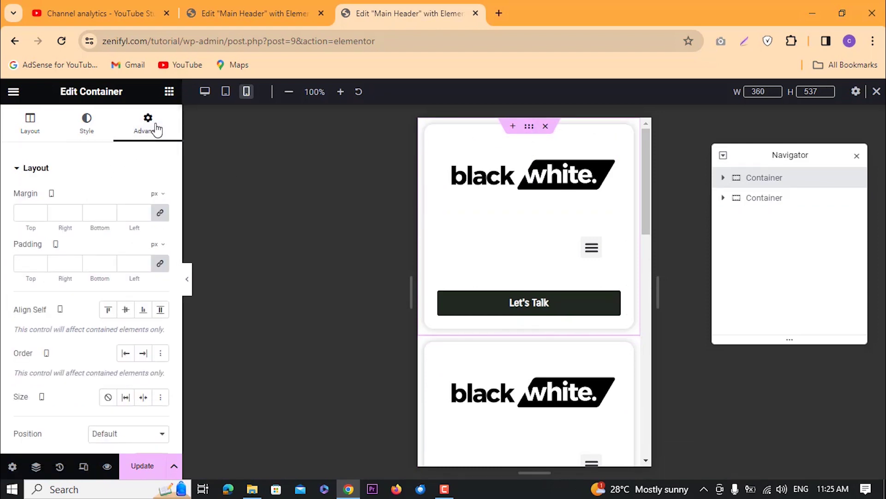
scroll(113, 201, "down", 7)
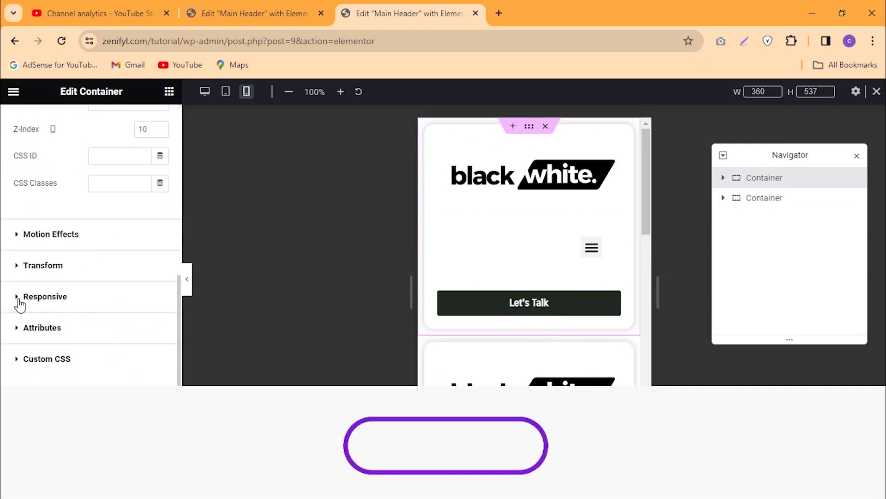
left_click(21, 297)
left_click(152, 278)
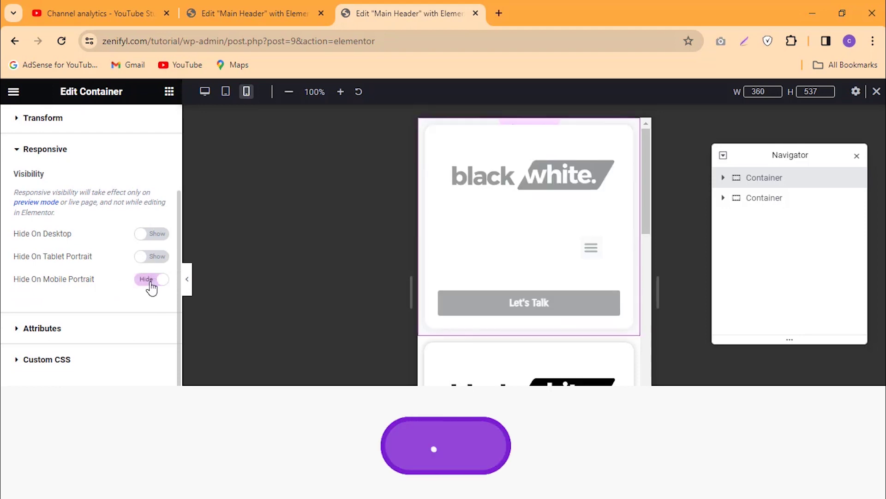
Step: Hide the duplicated header container on Desktop and Tablet Portrait, leaving it shown on Mobile Portrait
scroll(507, 230, "down", 3)
left_click(529, 198)
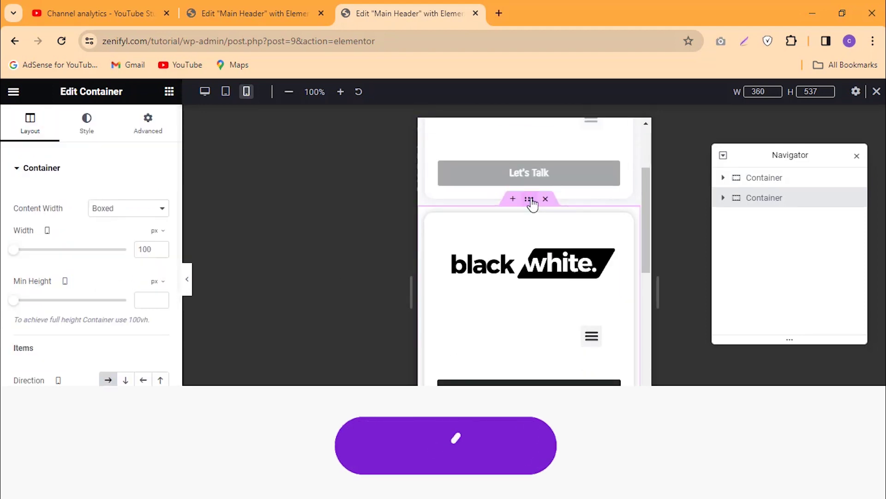
left_click(146, 134)
left_click(34, 298)
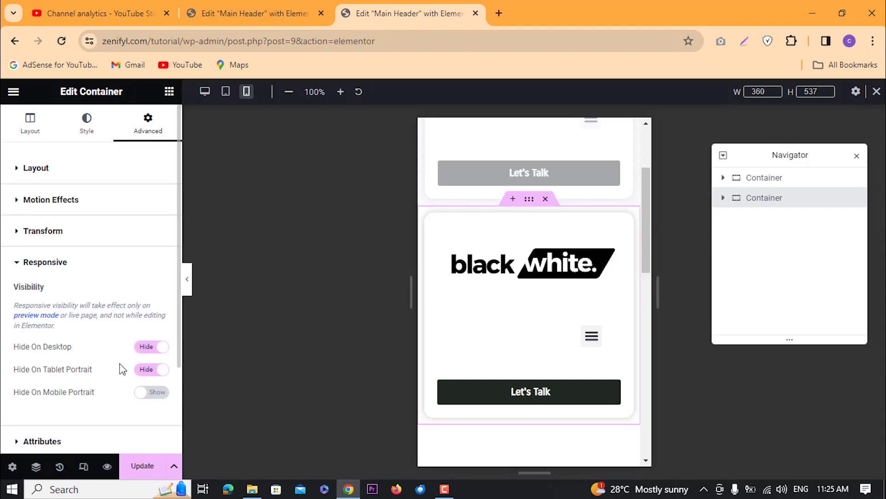
Step: Delete the inner container holding the Let's Talk button from the duplicated mobile header
scroll(484, 331, "down", 2)
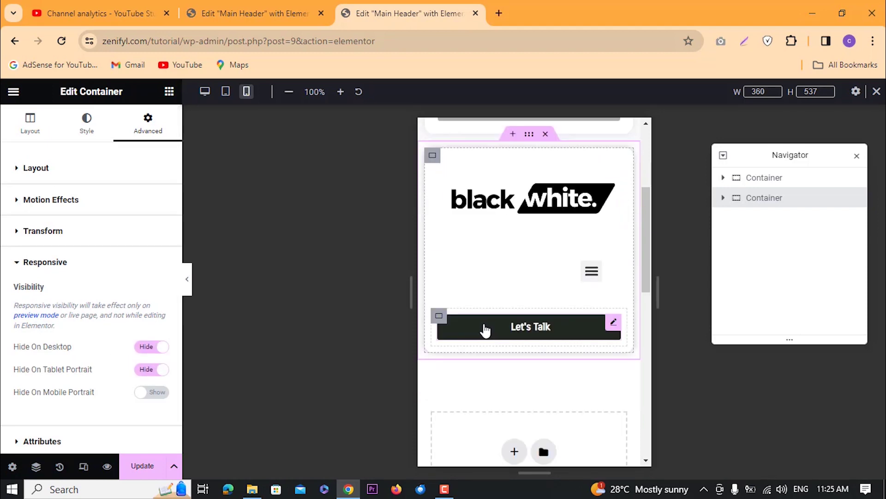
left_click(566, 324)
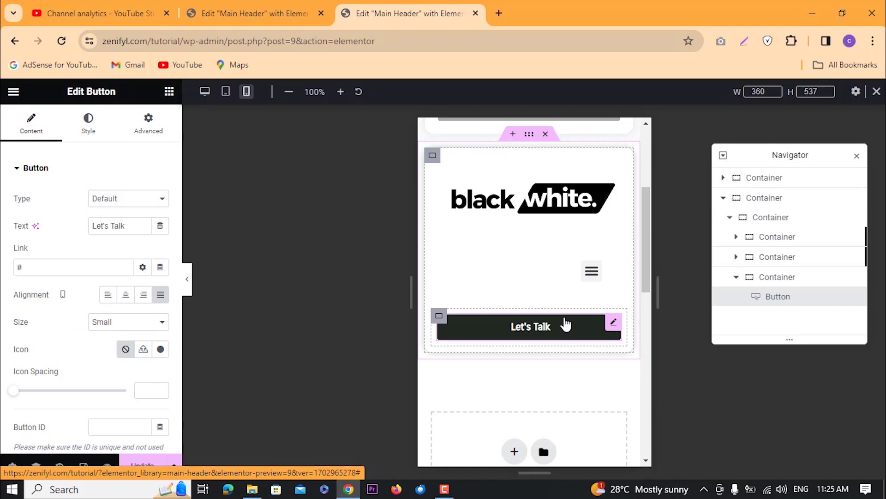
right_click(564, 312)
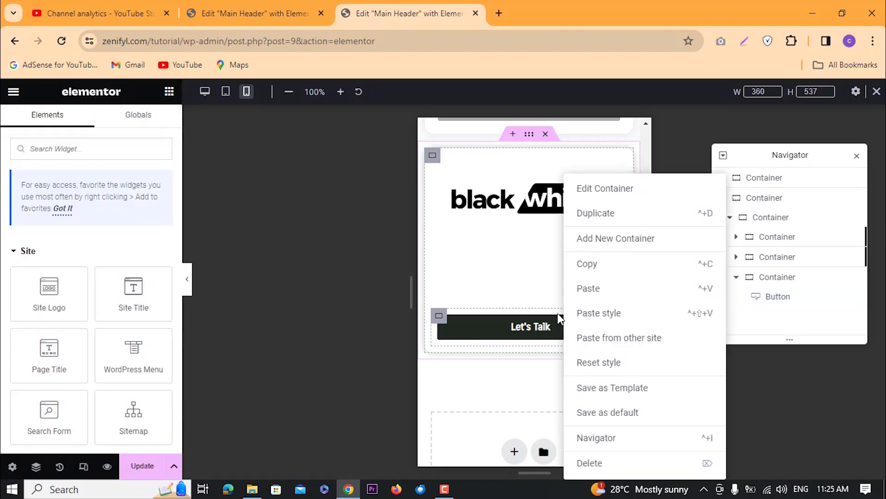
left_click(600, 462)
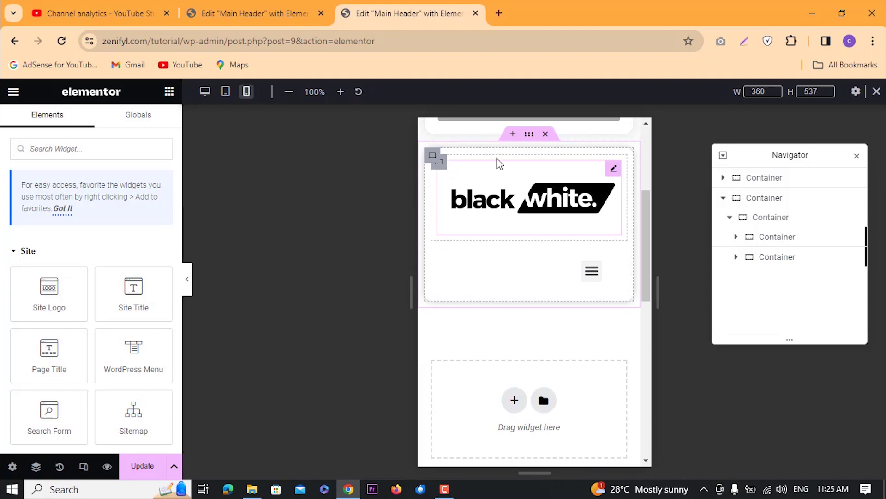
Step: Set the mobile header's logo container width to 50% and its menu container width to 40%
left_click(439, 168)
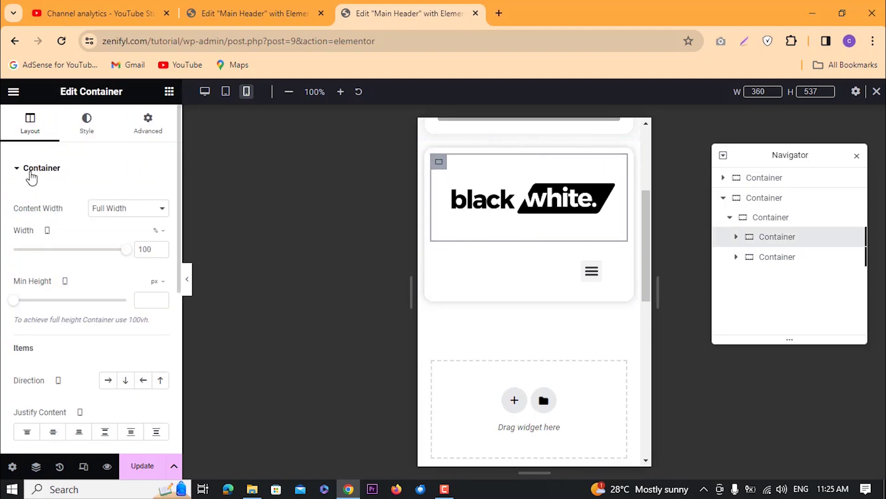
left_click(153, 249)
type("50")
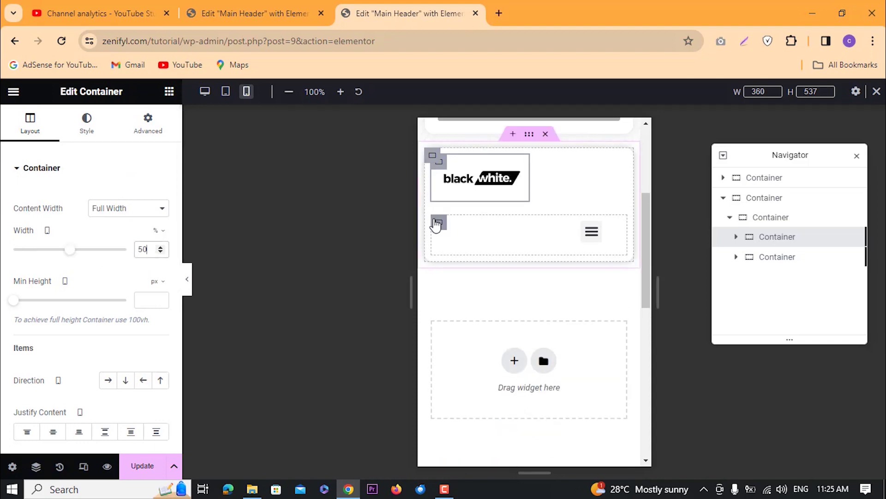
left_click(437, 225)
left_click(143, 248)
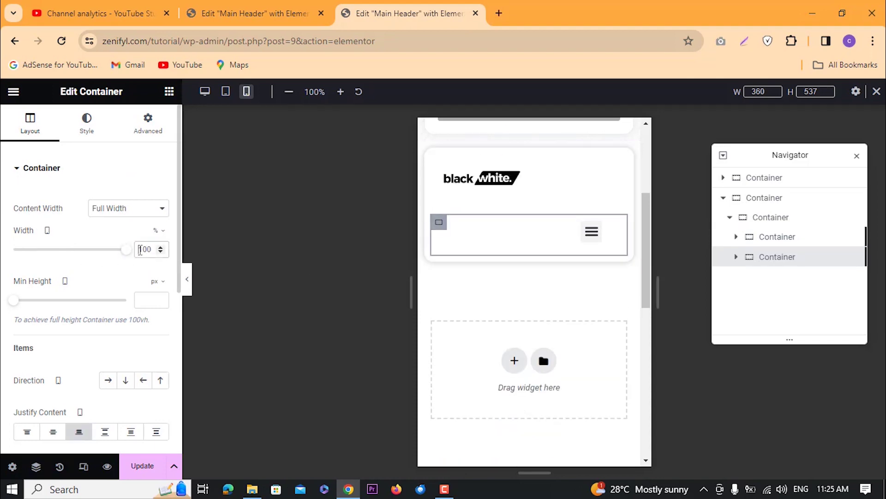
type("40")
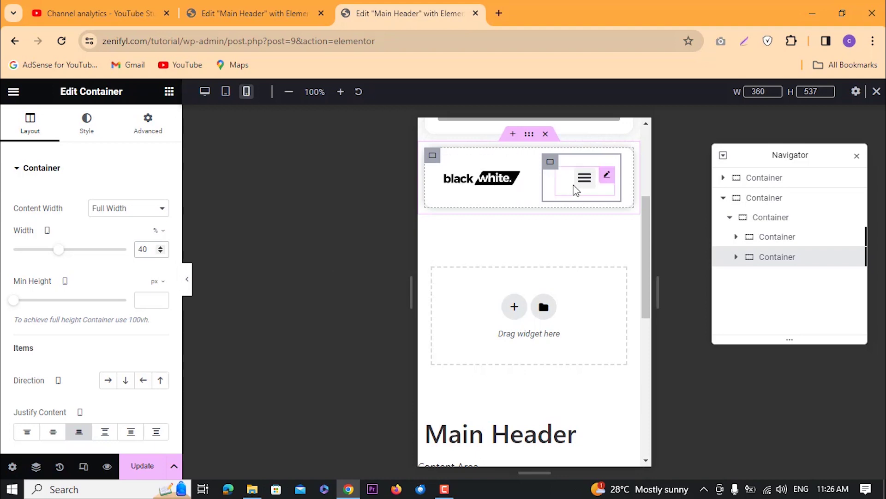
Step: Enable the full-width mobile dropdown on the mobile header's WordPress Menu and test its hamburger toggle
left_click(606, 175)
scroll(97, 287, "down", 3)
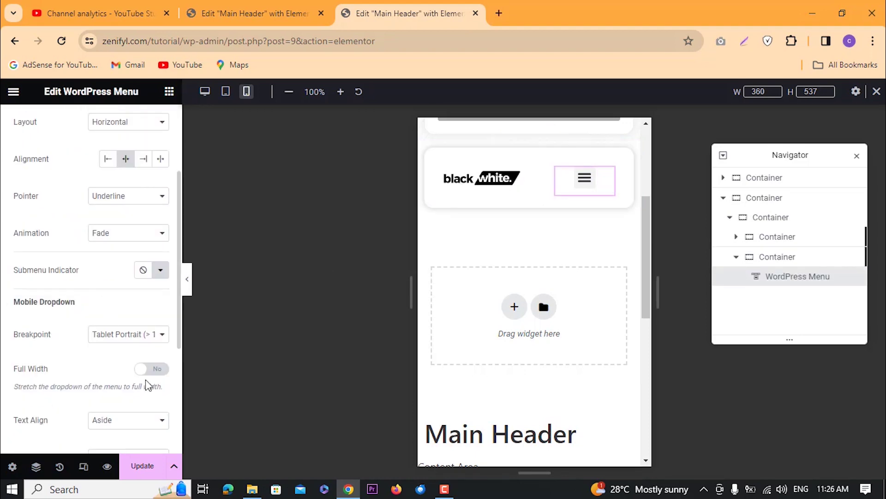
left_click(150, 369)
left_click(595, 190)
left_click(595, 188)
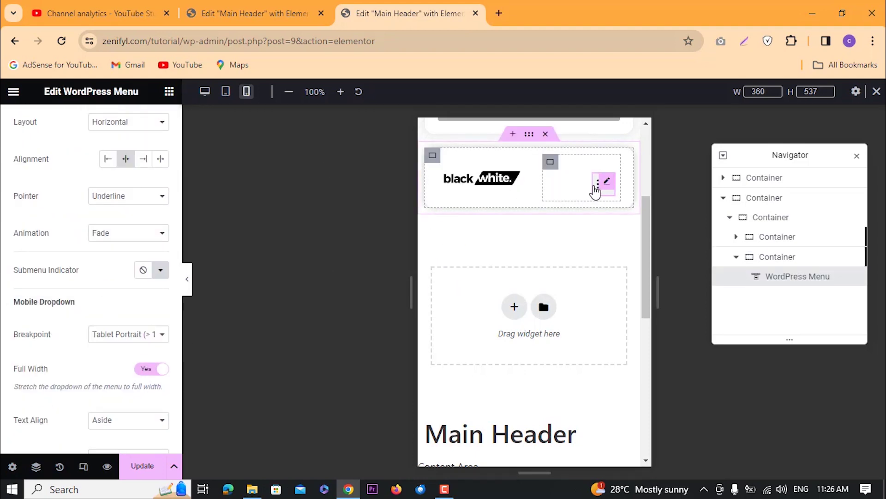
left_click(594, 188)
left_click(595, 187)
left_click(595, 188)
left_click(595, 188)
Step: Set the WordPress Menu's toggle alignment to right and open its dropdown to check it
scroll(110, 293, "down", 3)
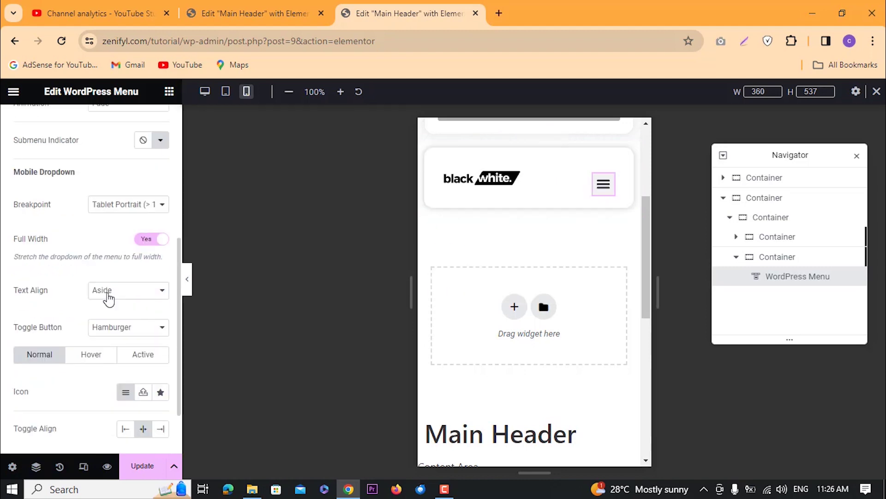
scroll(138, 387, "down", 2)
left_click(161, 365)
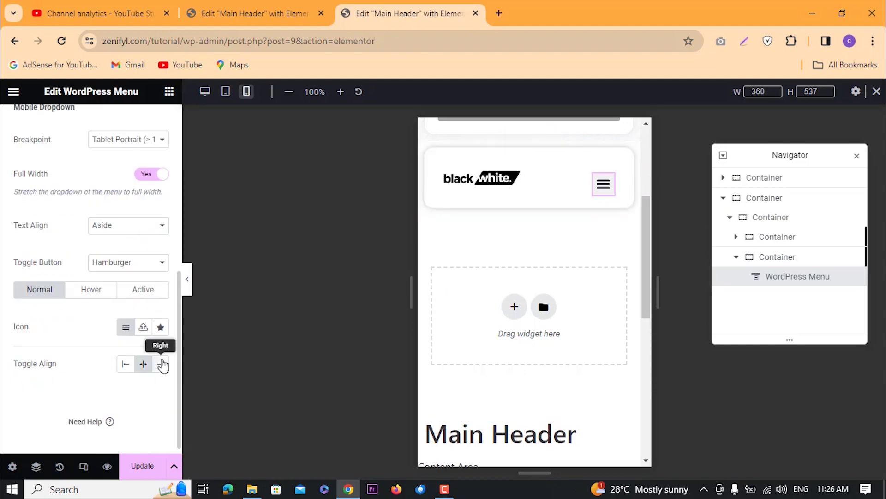
scroll(85, 287, "up", 5)
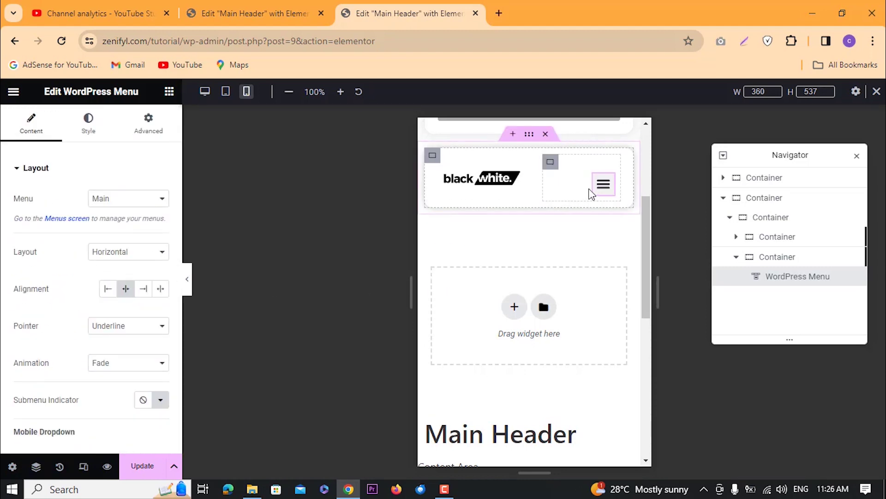
left_click(599, 188)
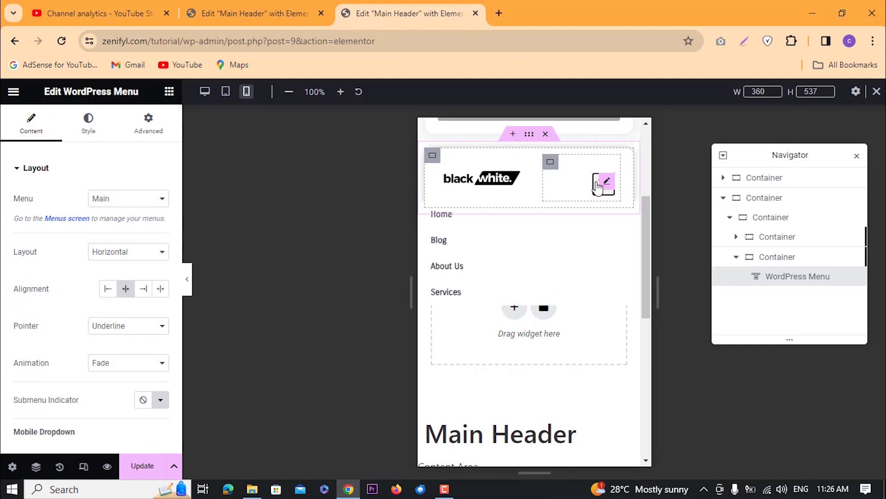
Step: Delete the WordPress Menu widget from the mobile header and place an Icon widget in the emptied container
key("Delete")
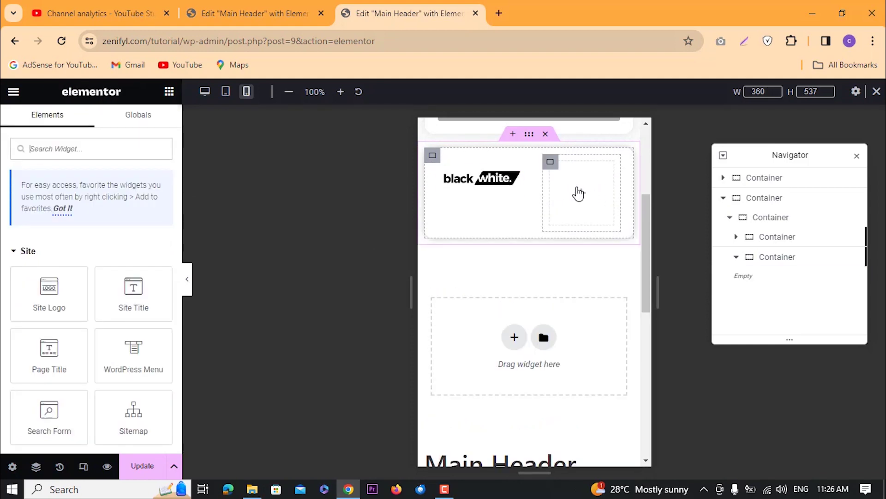
type("icon")
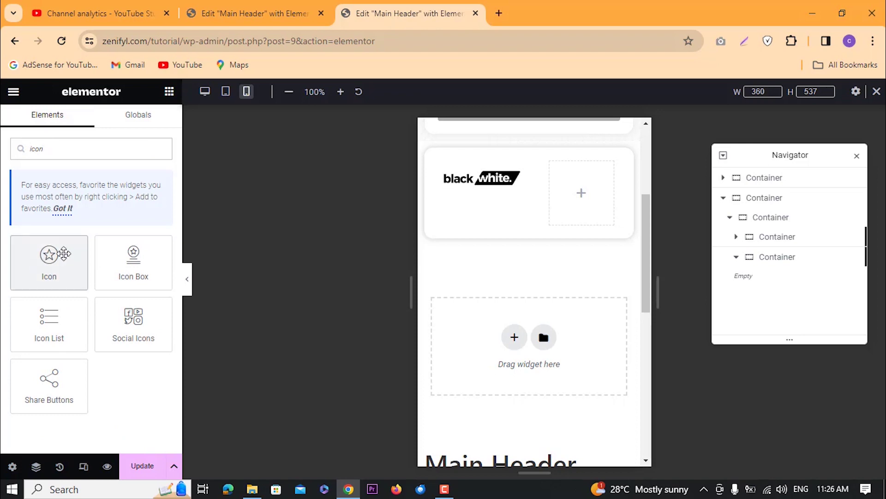
left_click_drag(50, 258, 531, 187)
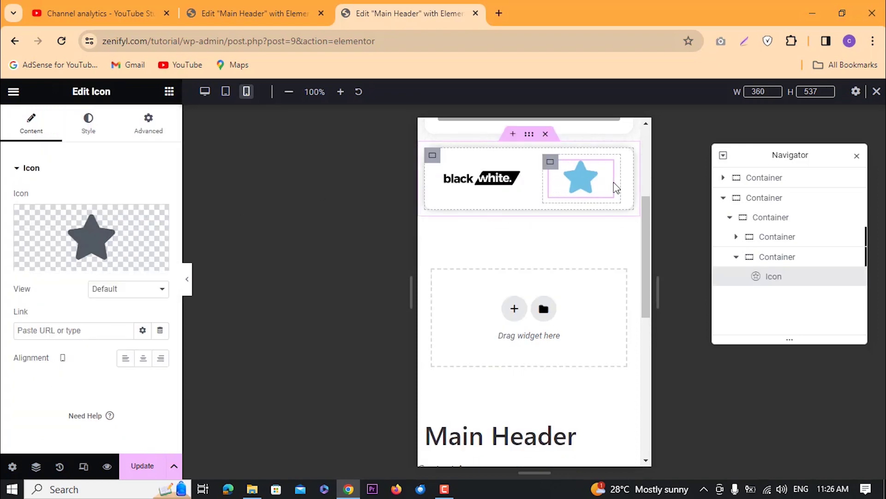
Step: Align the icon right and replace its star with the right-aligned lines icon from the icon library
left_click(164, 363)
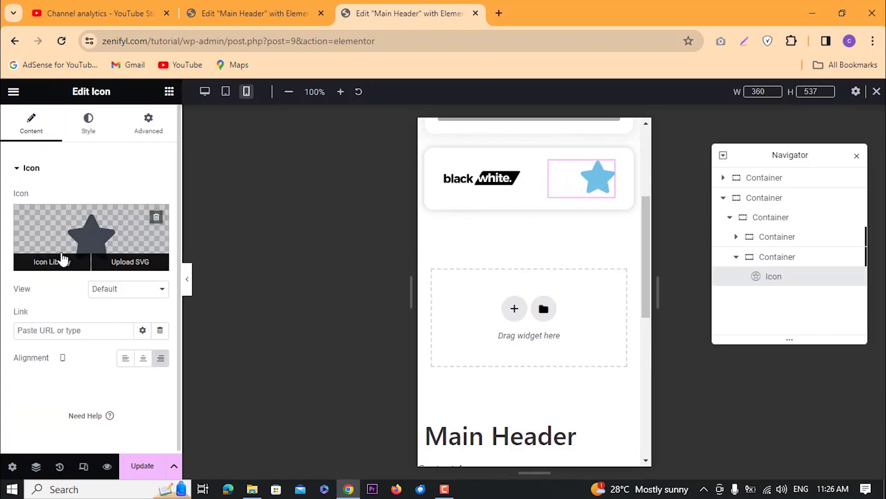
left_click(63, 257)
type("ali")
left_click(560, 223)
left_click(739, 466)
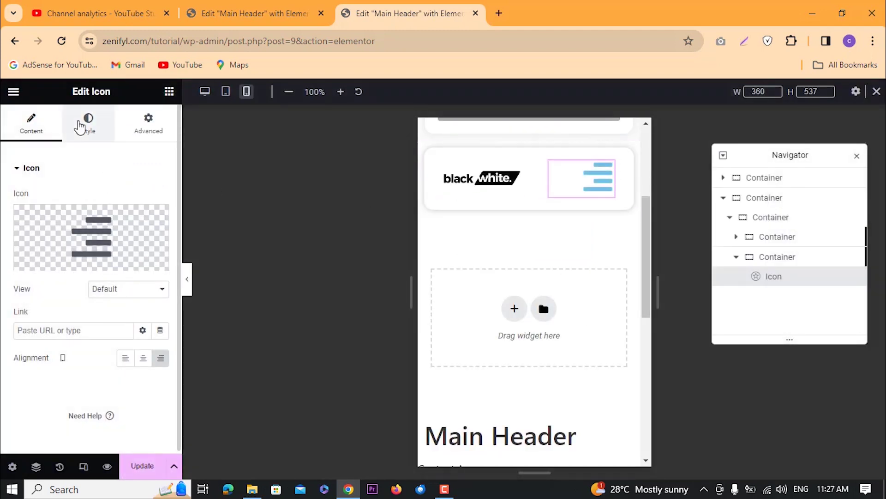
Step: Set the header icon's primary color to black and adjust its size
left_click(79, 126)
left_click(160, 226)
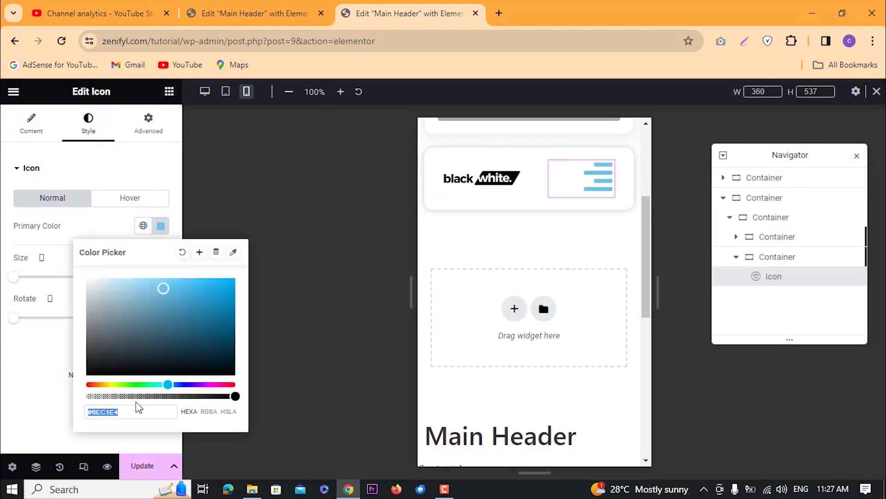
left_click(115, 361)
left_click(20, 356)
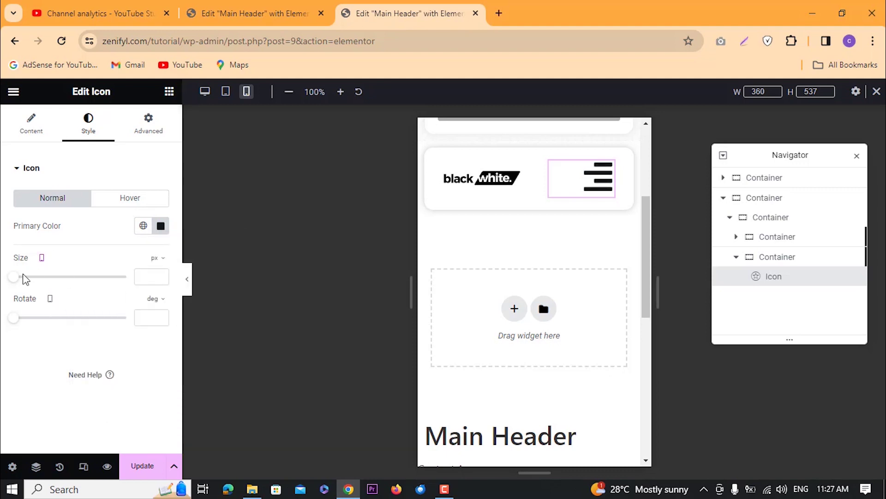
left_click_drag(17, 279, 28, 281)
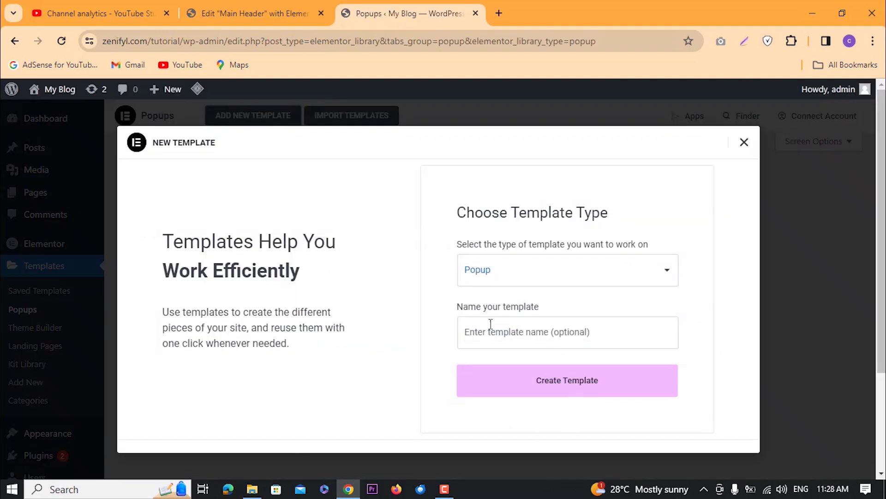
Step: Name the new popup template "Mobile Menu" and create it
left_click(490, 331)
type("MObile")
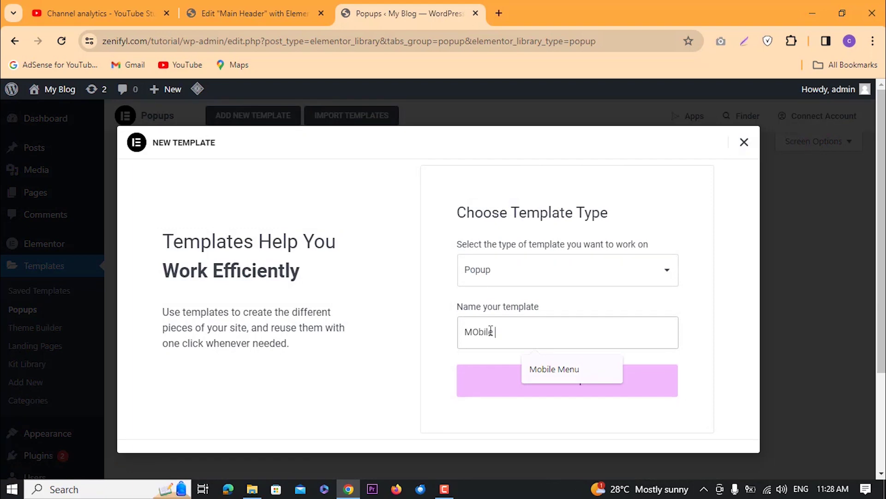
left_click(548, 378)
left_click(535, 369)
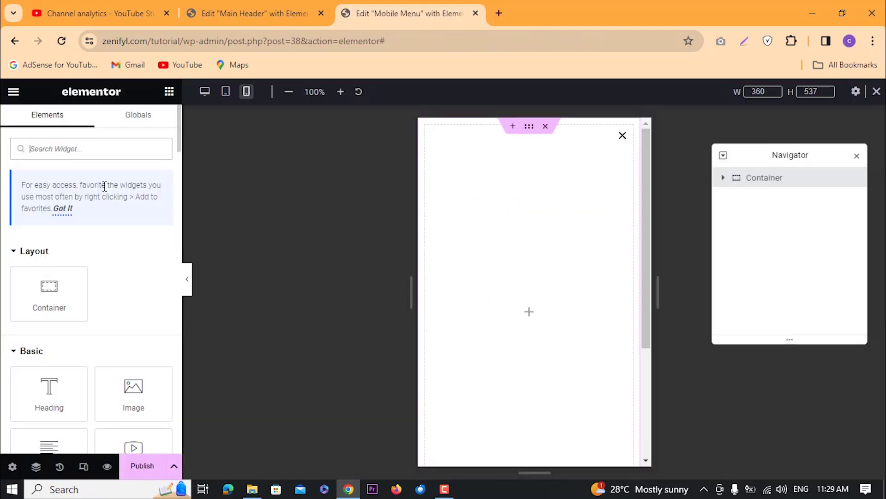
Step: Add a WordPress Menu widget to the popup's container and center its menu items
type("menu")
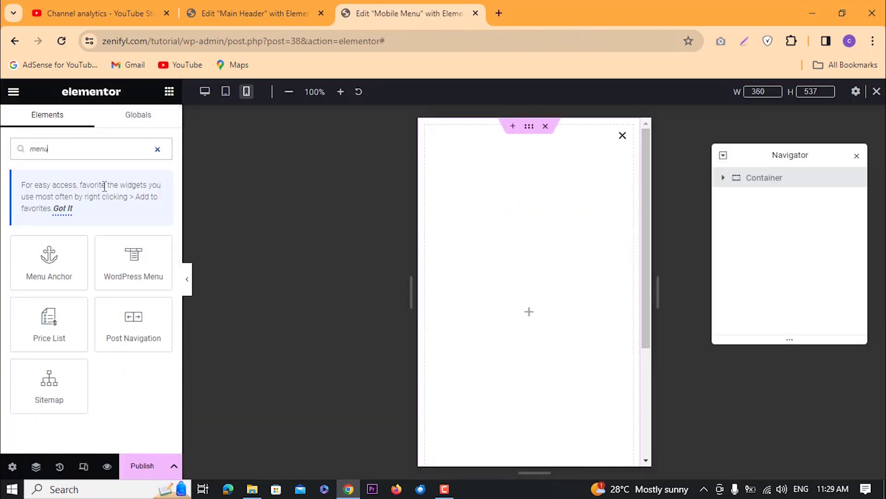
left_click_drag(124, 256, 542, 315)
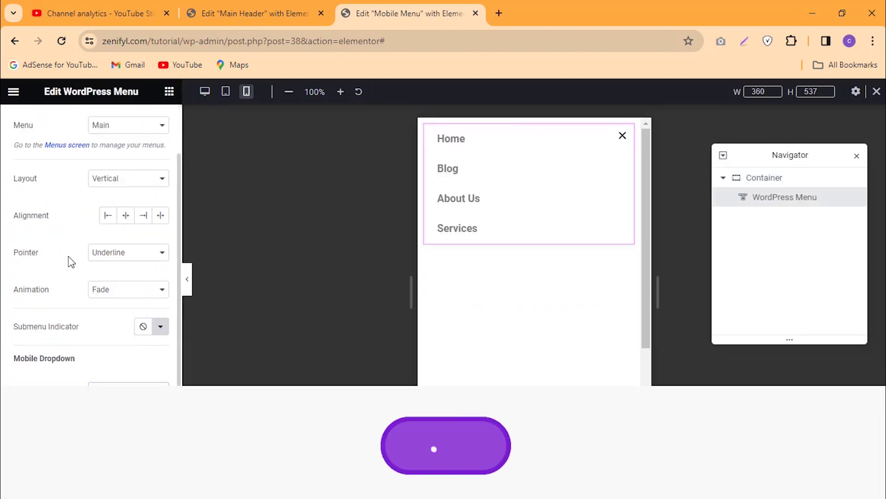
left_click(125, 216)
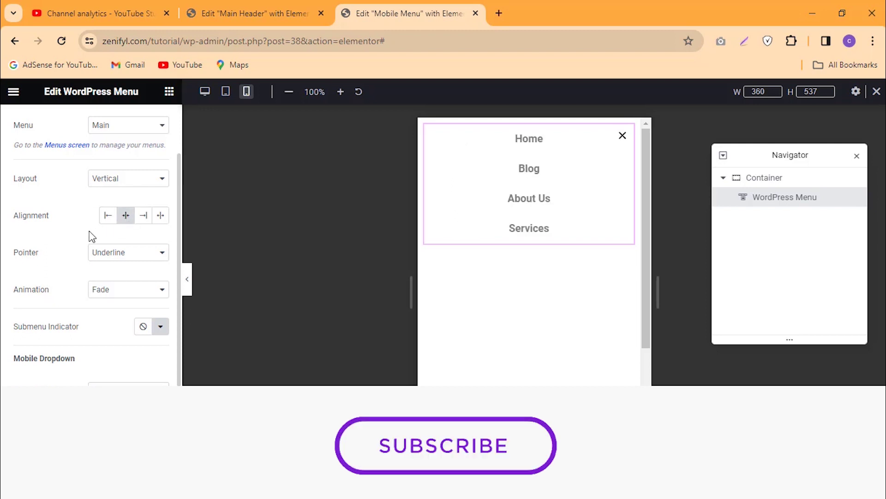
scroll(89, 233, "up", 2)
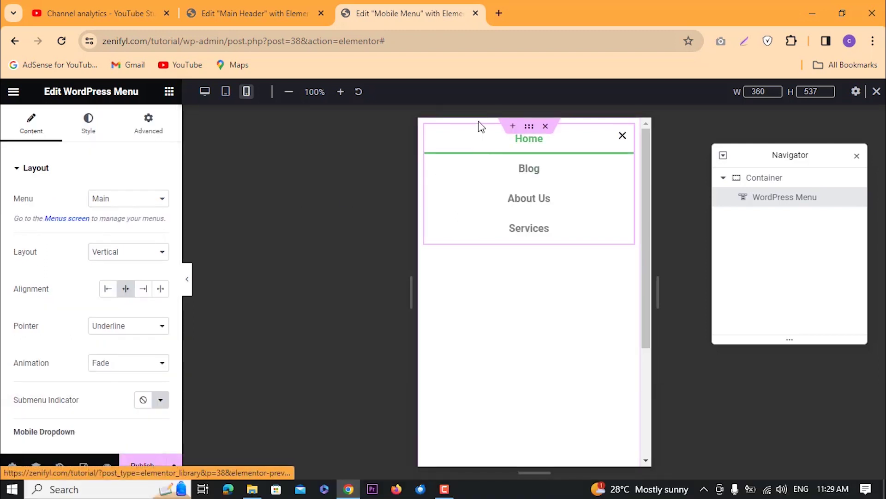
Step: Set the popup container's Justify Content to center so the menu sits mid-height
left_click(765, 183)
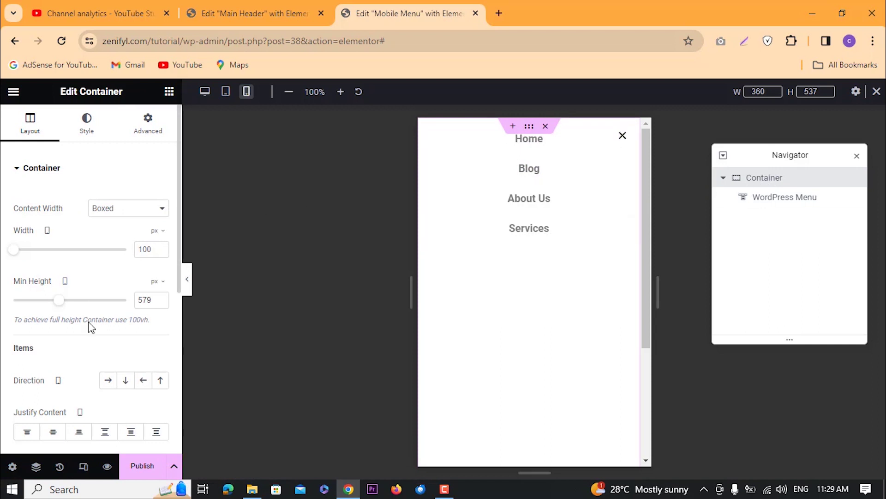
left_click(53, 431)
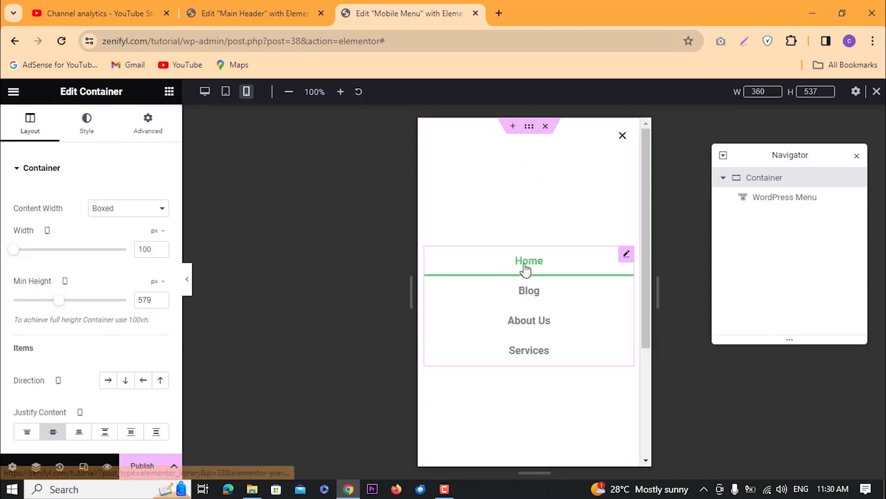
scroll(543, 319, "down", 1)
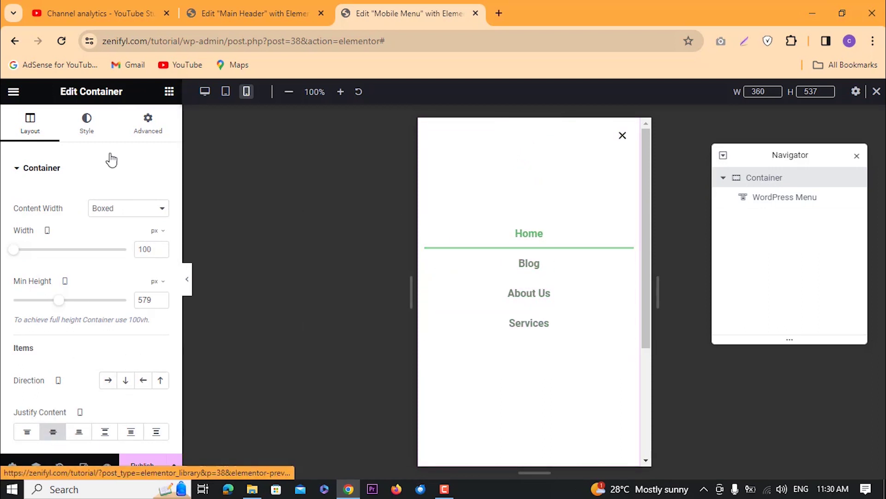
Step: Add a Button widget below the WordPress Menu in the popup and center it
left_click(85, 124)
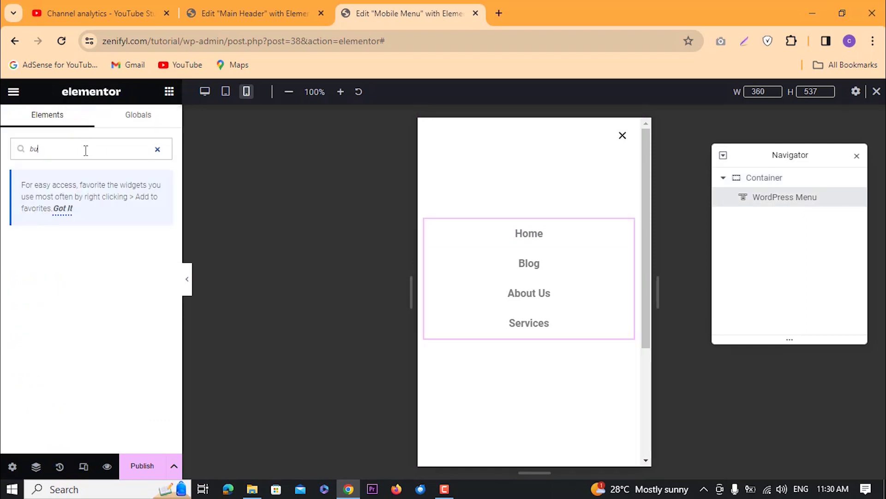
type("tt")
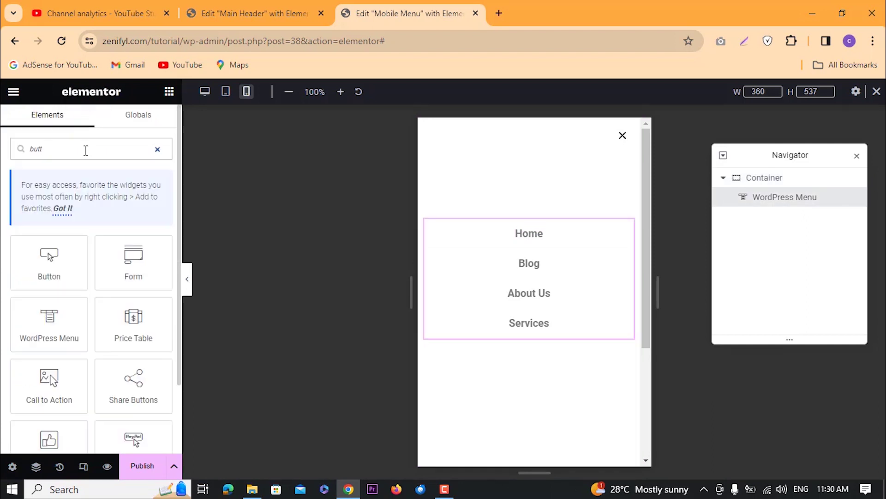
left_click_drag(53, 263, 562, 331)
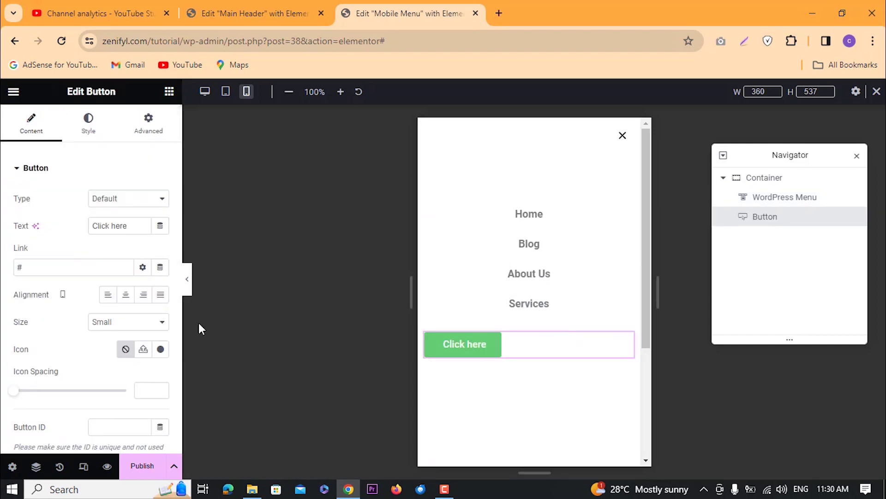
left_click(133, 297)
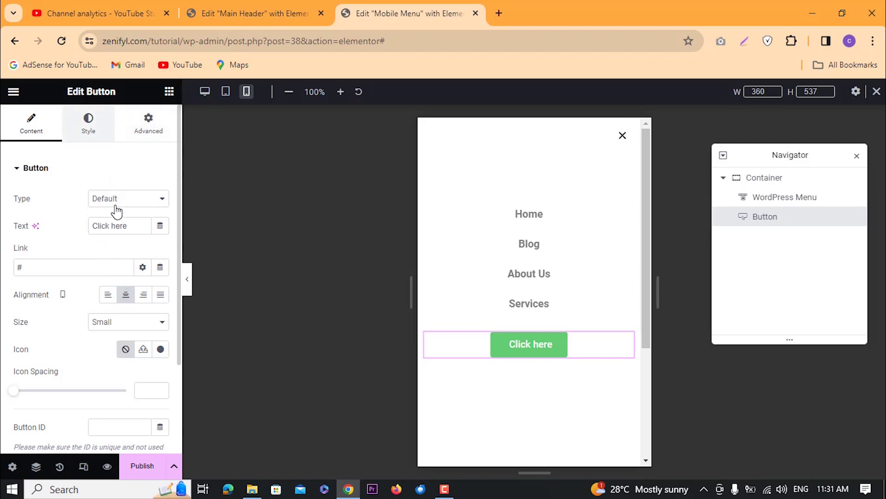
Step: Change the popup button's background color to near-black
left_click(88, 122)
left_click(161, 334)
left_click(119, 238)
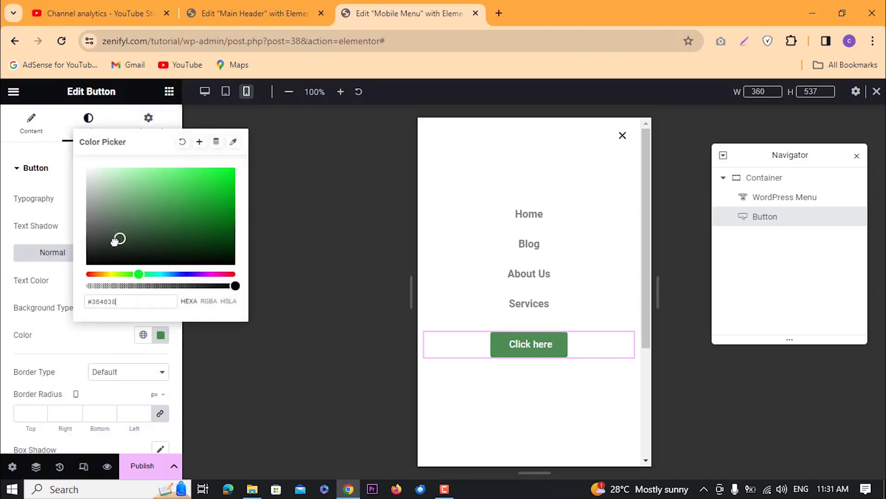
left_click_drag(114, 241, 104, 248)
left_click(3, 227)
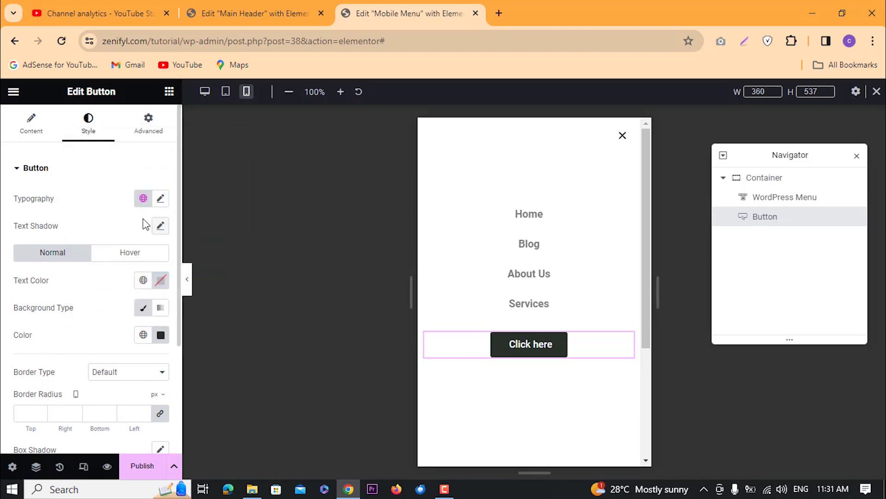
Step: Set the popup button's typography to the Roboto Condensed font family
left_click(160, 202)
left_click(152, 259)
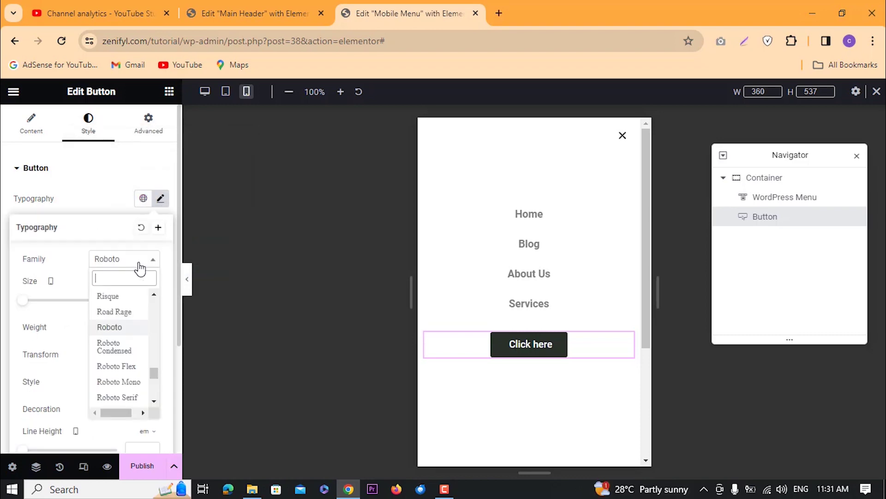
left_click(122, 346)
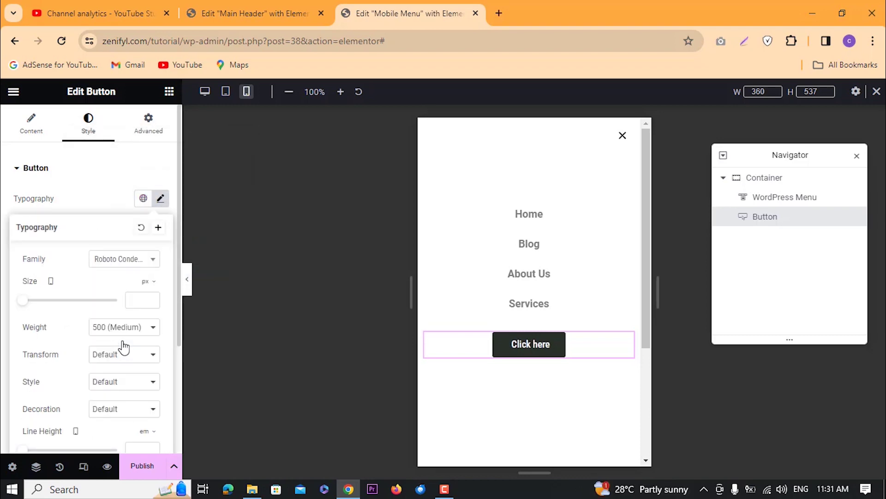
Step: Change the popup button's text to "Let's Talk"
left_click(34, 124)
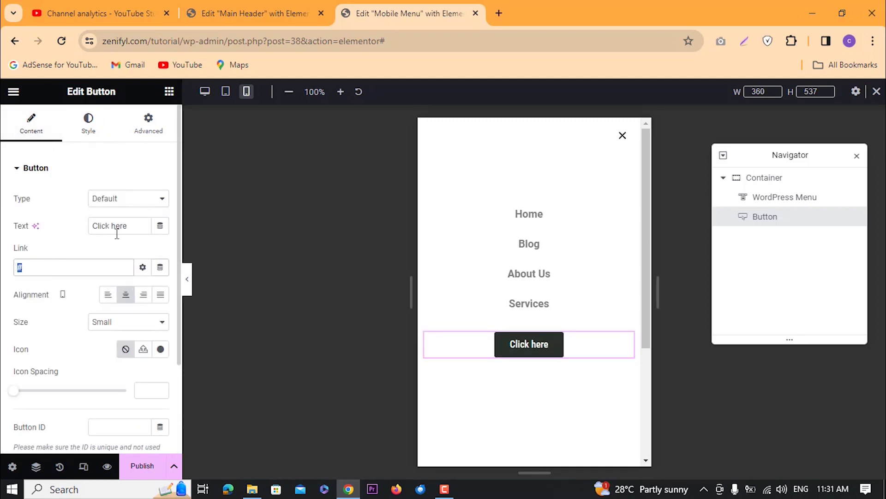
type("Let's Talk")
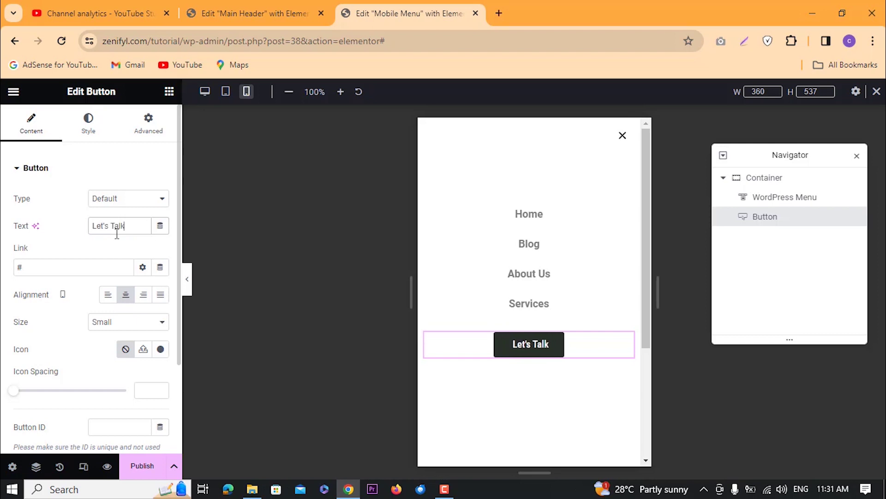
scroll(530, 203, "up", 1)
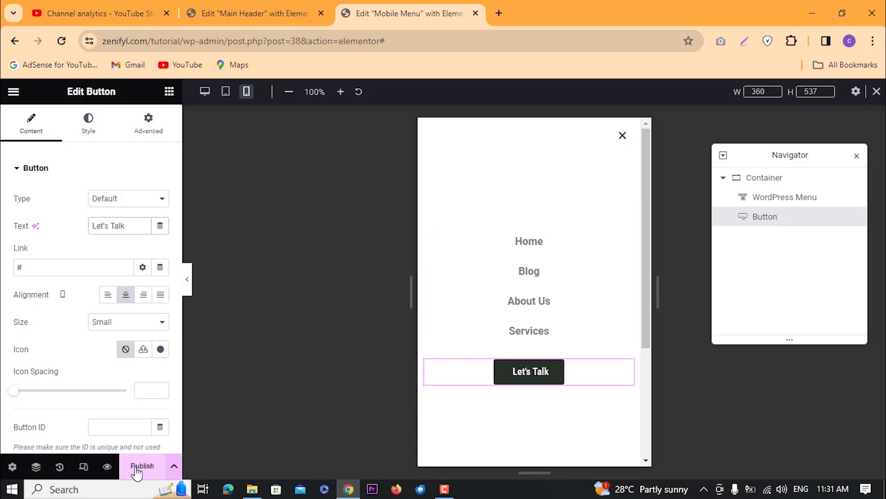
Step: Give the popup container a classic background in the dark color #201E1E
left_click(73, 133)
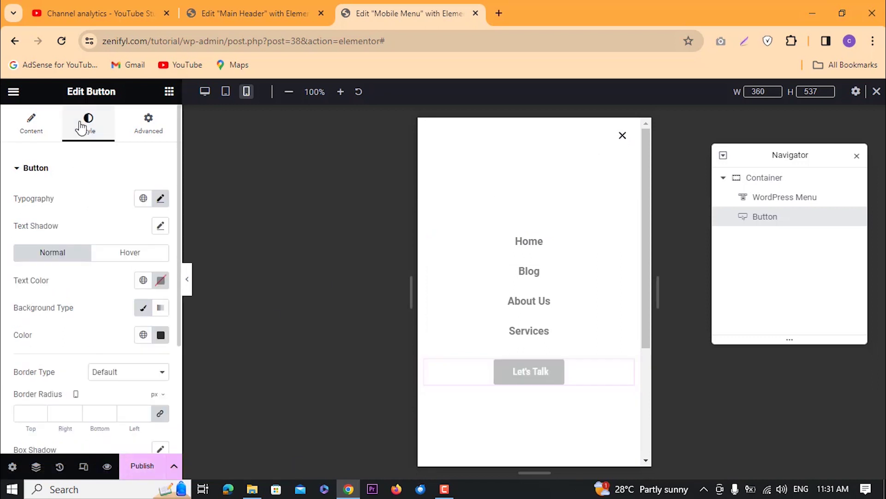
left_click(775, 180)
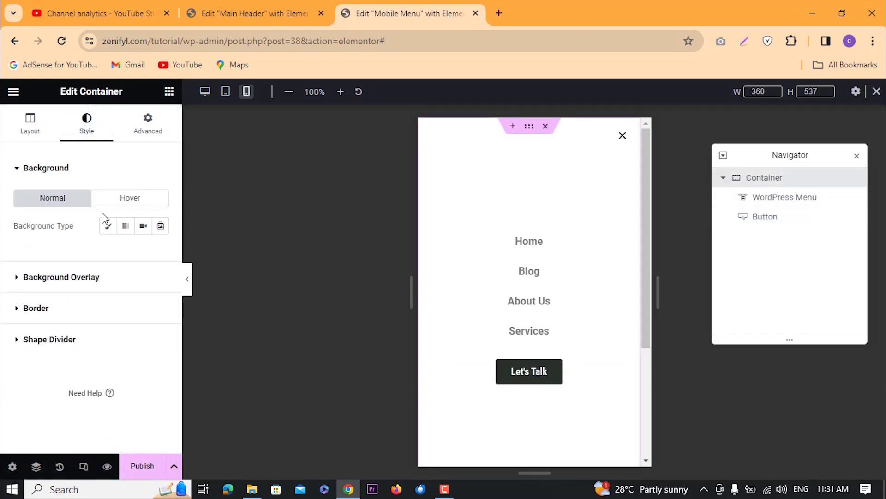
left_click(111, 227)
left_click(160, 254)
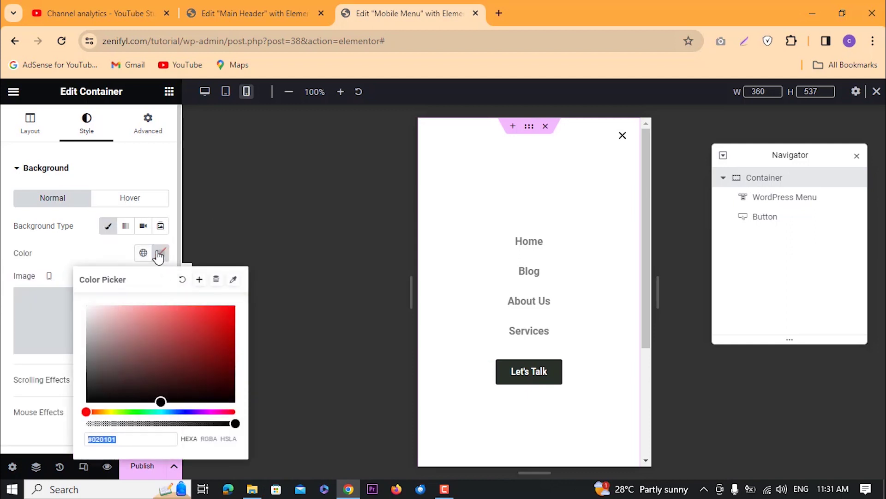
left_click(87, 241)
left_click(161, 253)
left_click_drag(114, 383, 97, 391)
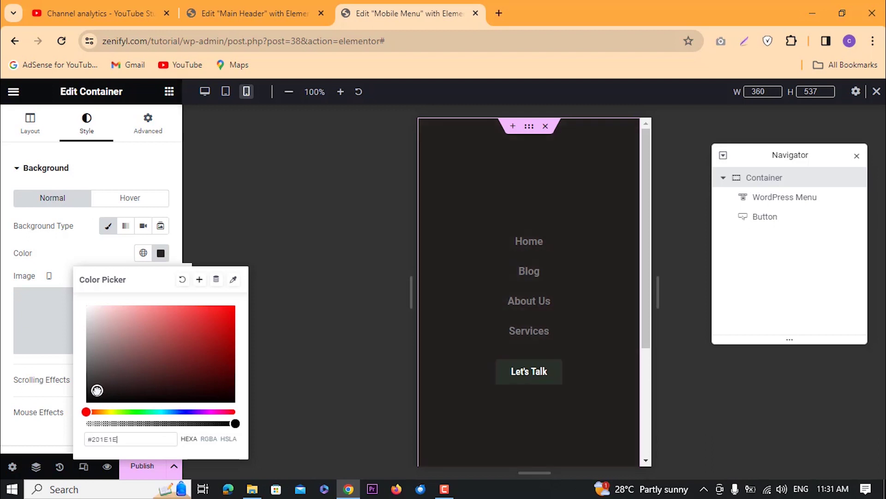
left_click(51, 252)
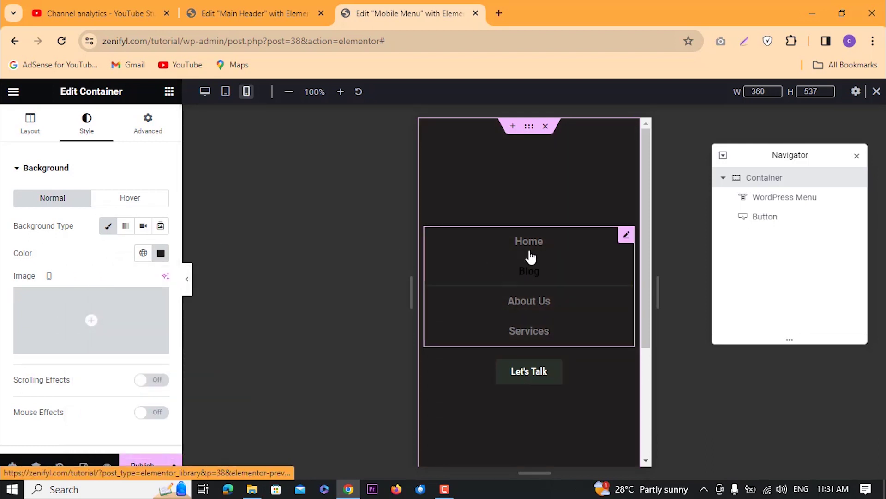
Step: Set the WordPress Menu's normal text color in the popup to off-white #FDF7F7
left_click(624, 236)
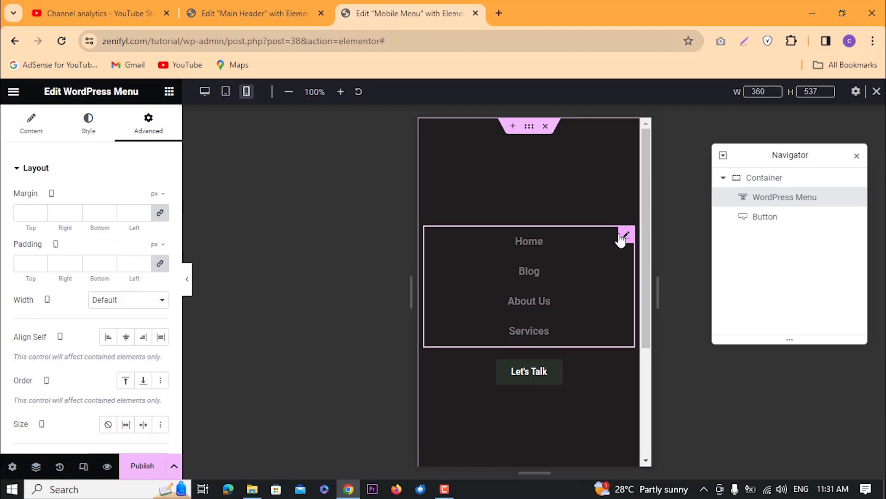
left_click(93, 138)
left_click(162, 253)
left_click_drag(110, 326, 89, 307)
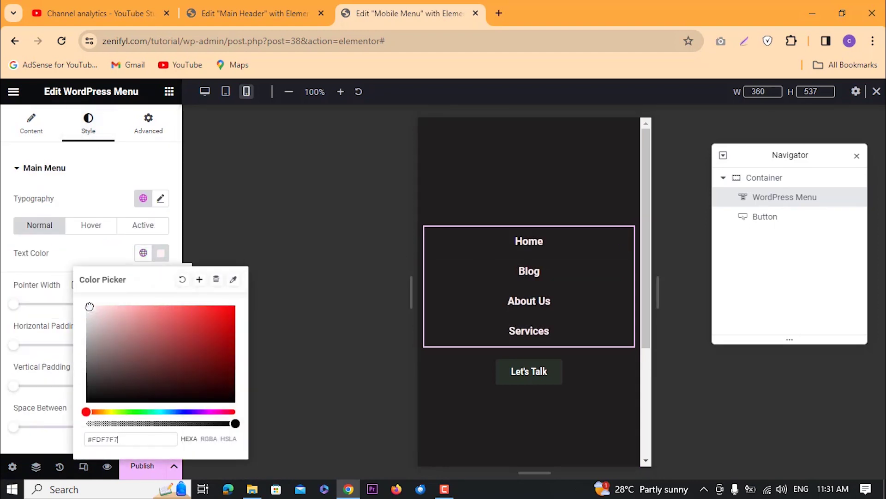
left_click(481, 364)
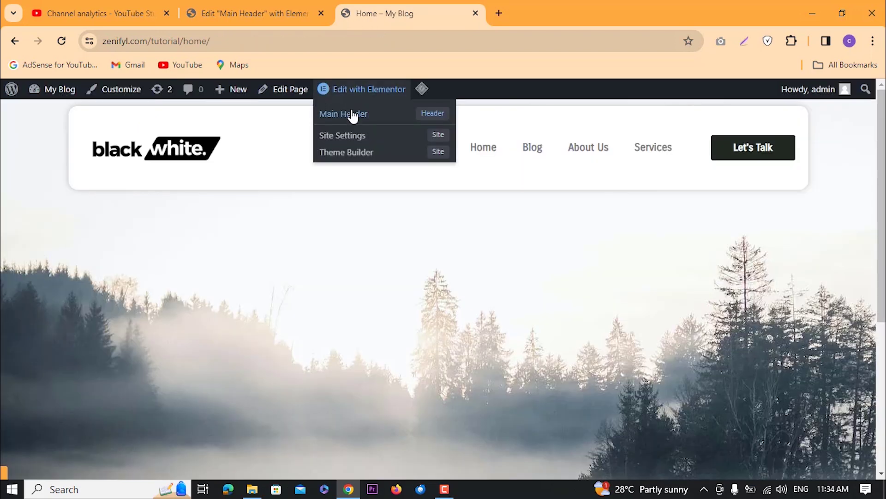
Step: Open the Main Header in Elementor, link the mobile header's menu icon to the Popup dynamic action, and open that link's settings
left_click(355, 114)
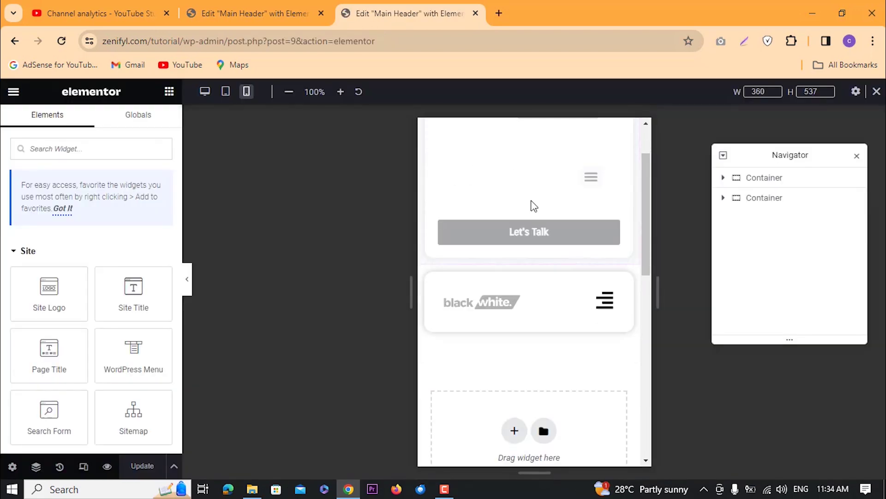
left_click(598, 179)
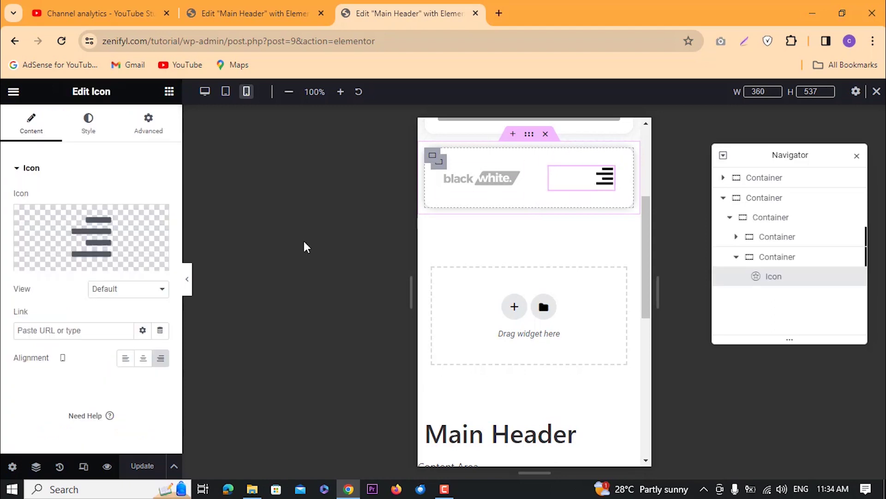
left_click(160, 332)
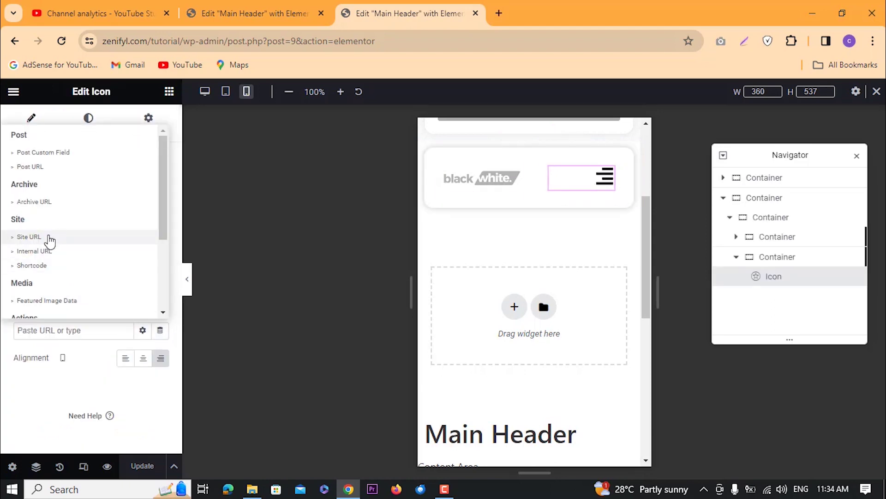
scroll(48, 238, "down", 3)
left_click(27, 209)
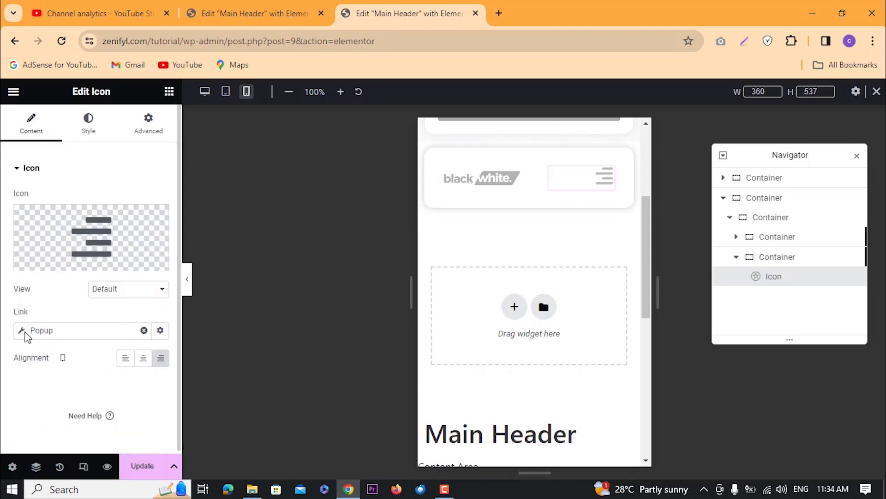
left_click(26, 335)
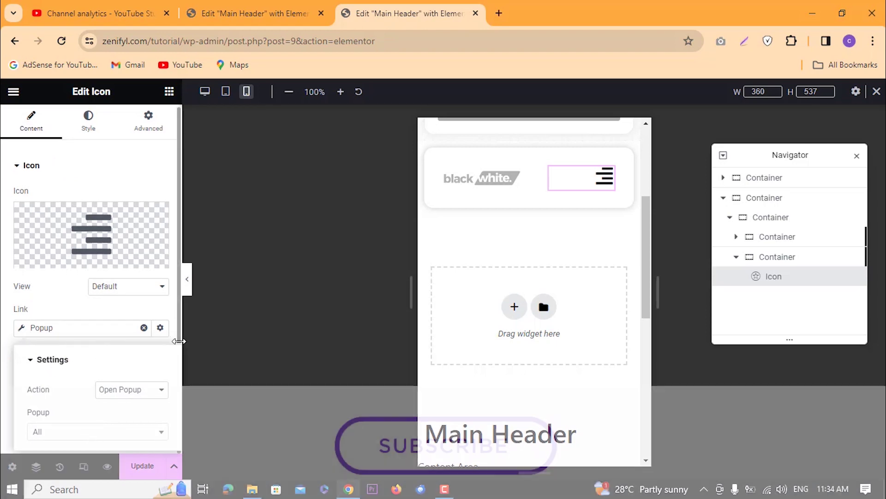
left_click(184, 310)
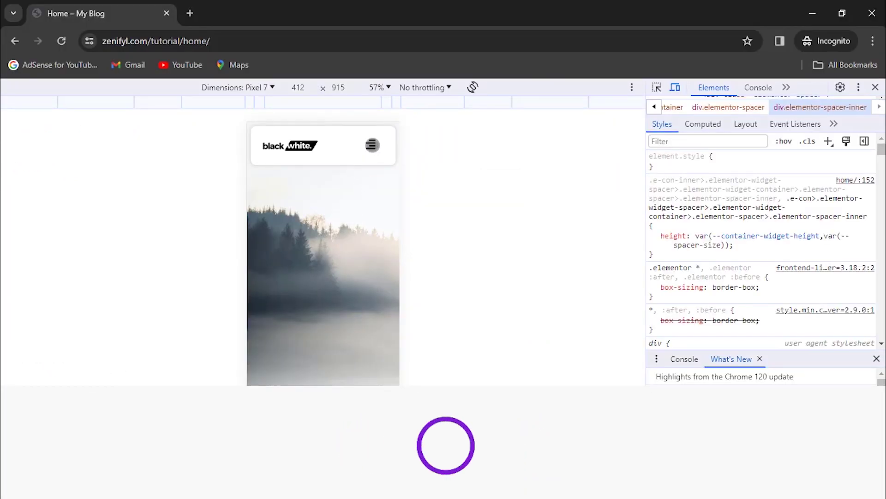
Step: Test opening and closing the menu popup in the Pixel 7 preview, including at 100% zoom
left_click(370, 145)
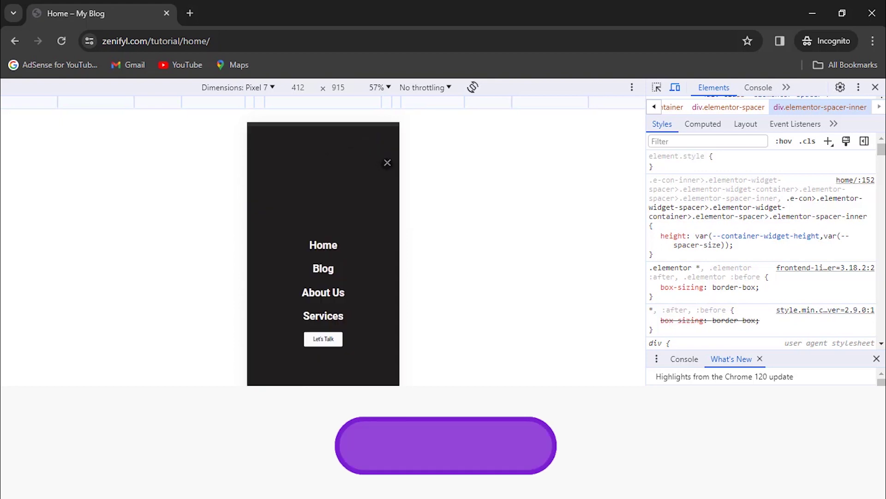
left_click(388, 163)
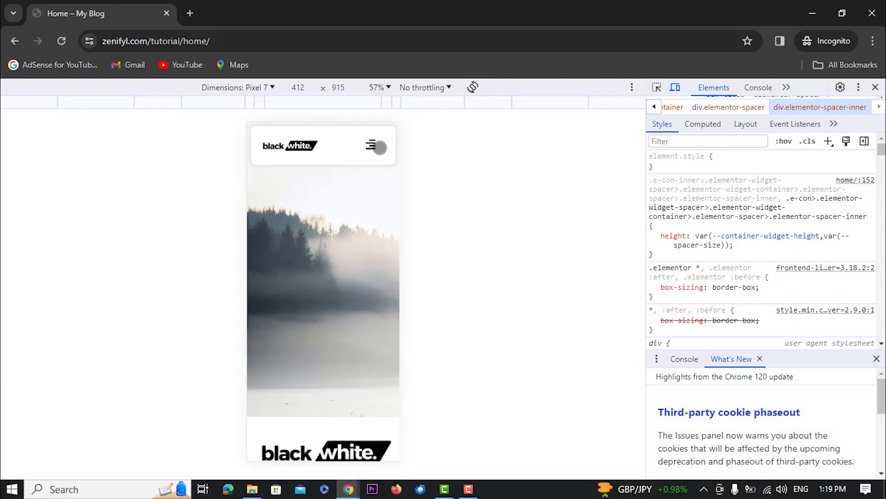
left_click(375, 88)
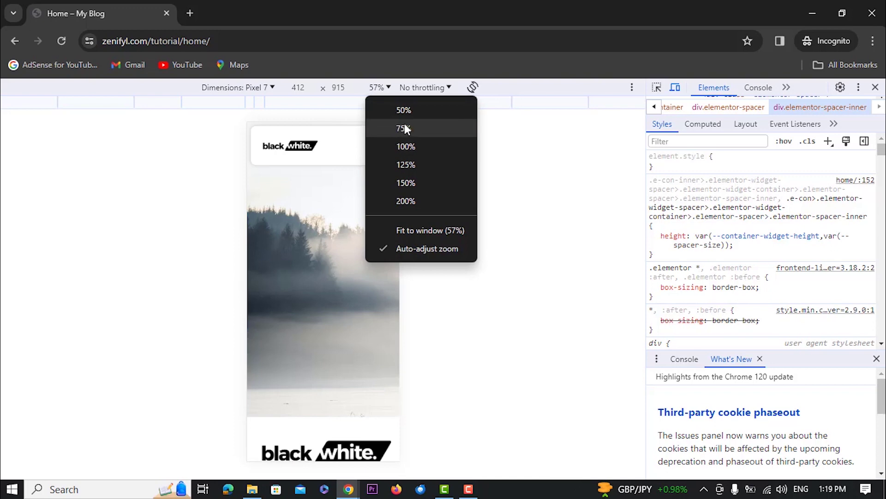
left_click(413, 150)
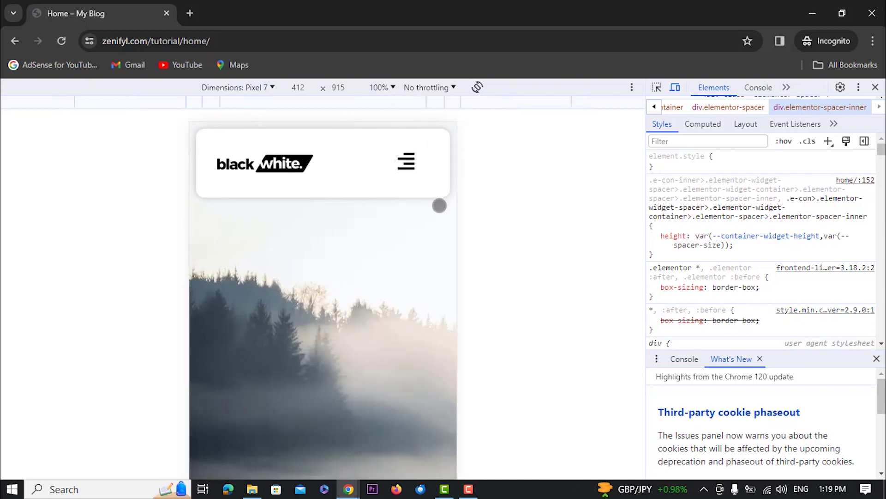
left_click(410, 158)
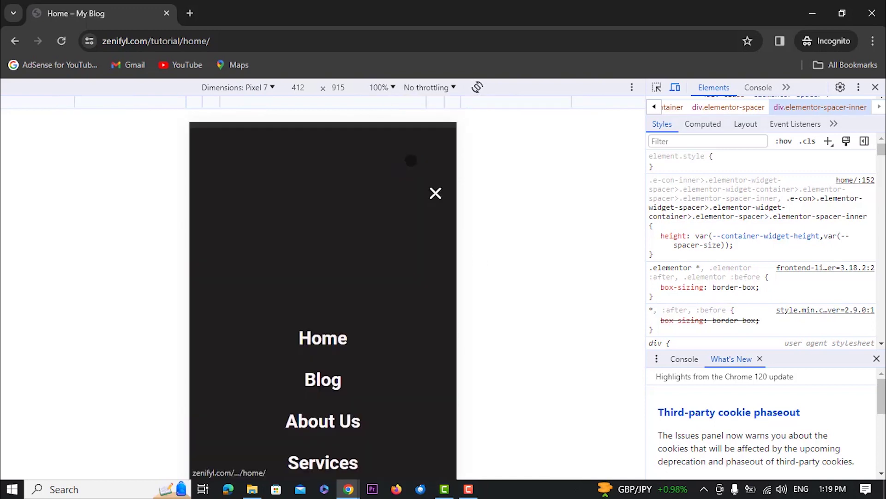